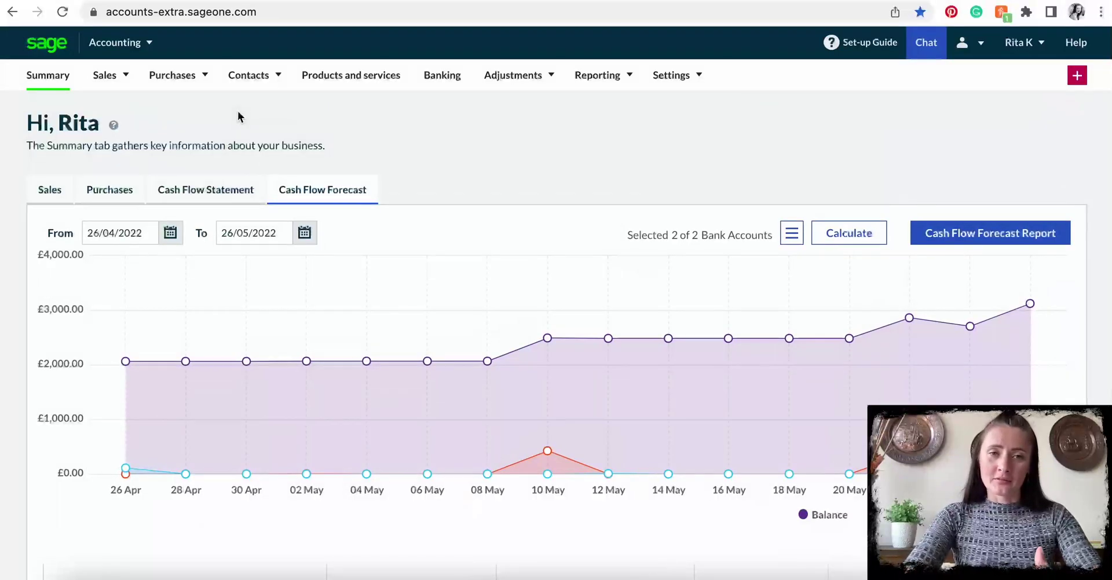
Open the £12.50 Bakers World Ltd purchase invoice and start a credit note against it
{"action": "mouse_move", "coordinate": [196, 81]}
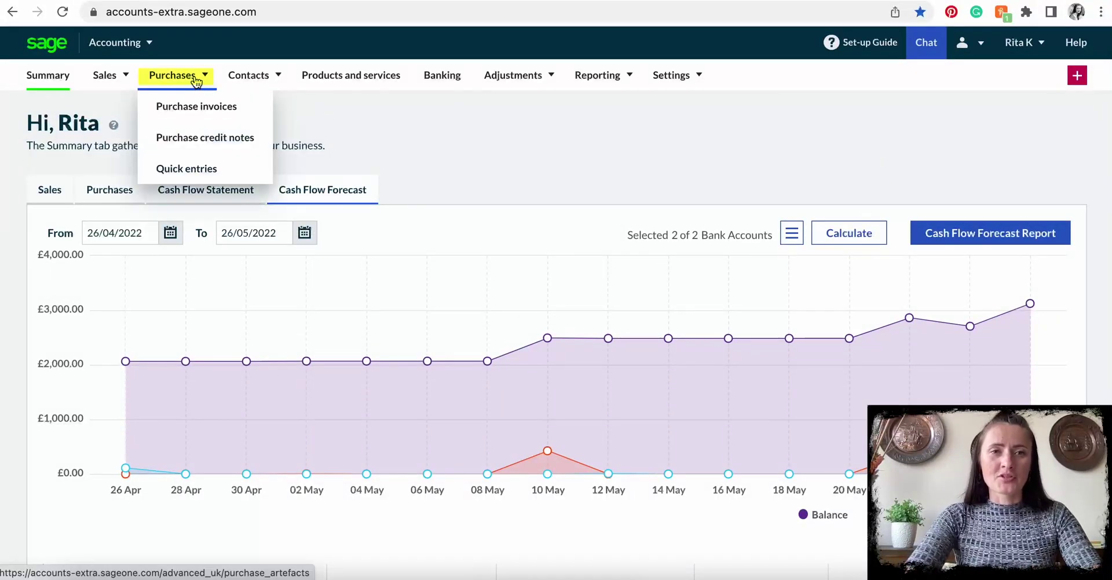
{"action": "left_click", "coordinate": [201, 106]}
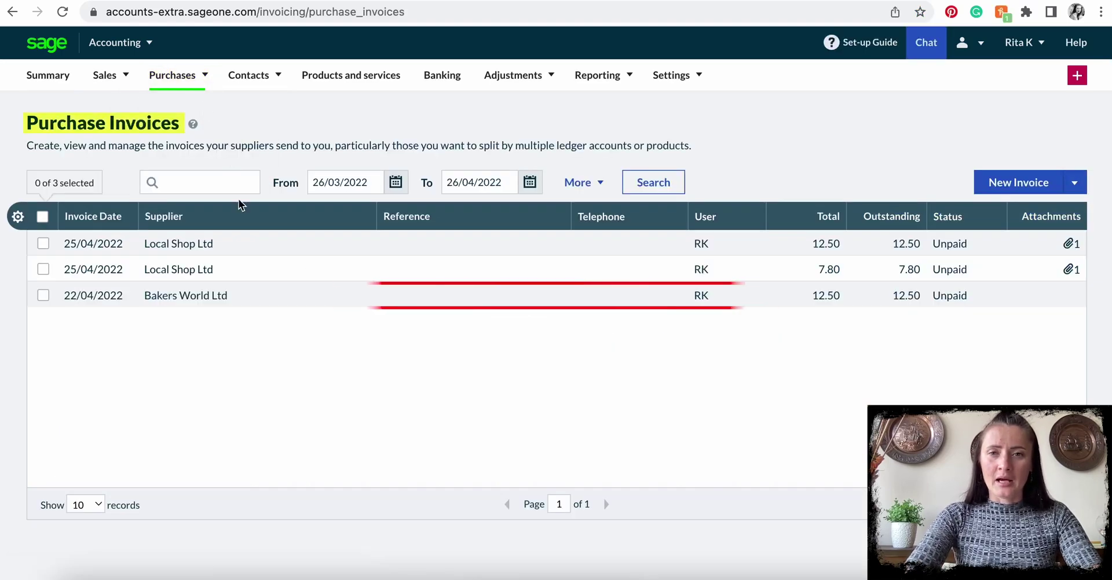
{"action": "left_click", "coordinate": [183, 300]}
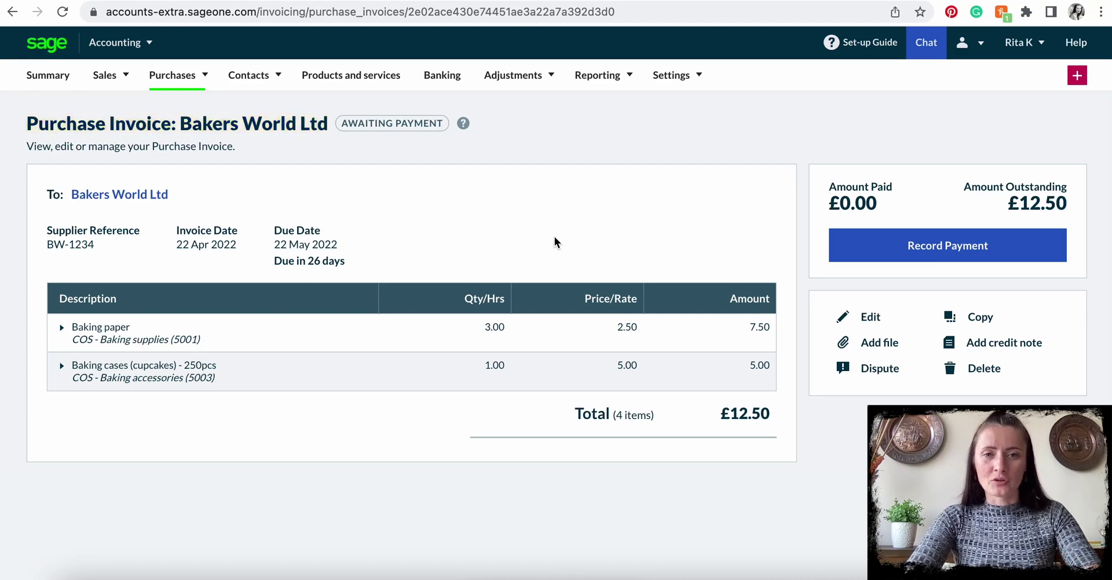
{"action": "left_click", "coordinate": [1013, 350]}
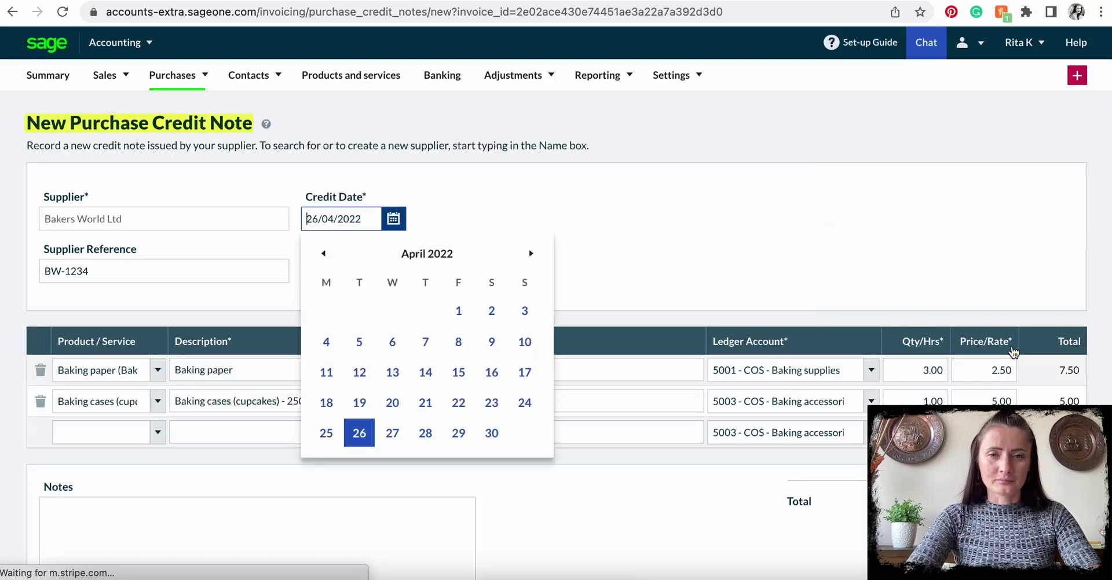
Date the Bakers World Ltd credit note 25 April 2022 and move to its Reference field
{"action": "left_click", "coordinate": [661, 223]}
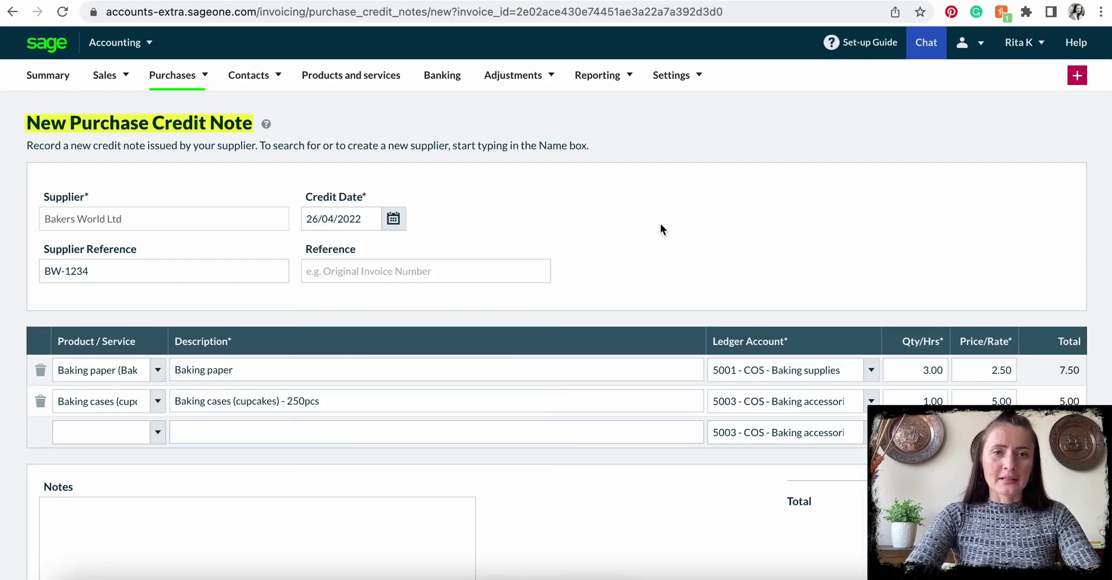
{"action": "left_click", "coordinate": [376, 216]}
{"action": "left_click", "coordinate": [324, 433]}
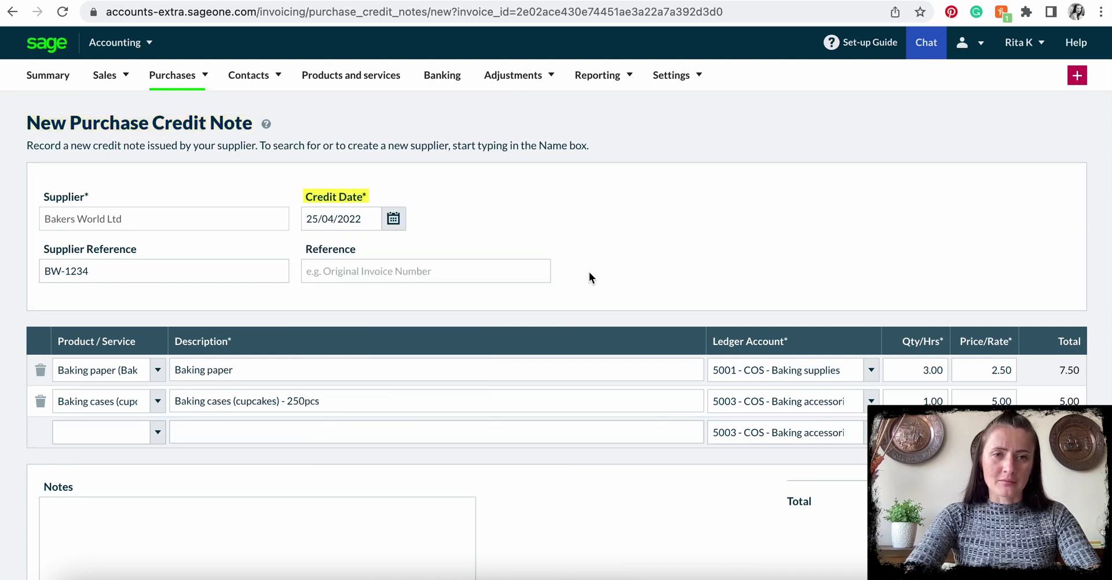
{"action": "scroll", "coordinate": [590, 234], "scroll_direction": "down", "scroll_amount": 2}
{"action": "left_click", "coordinate": [345, 157]}
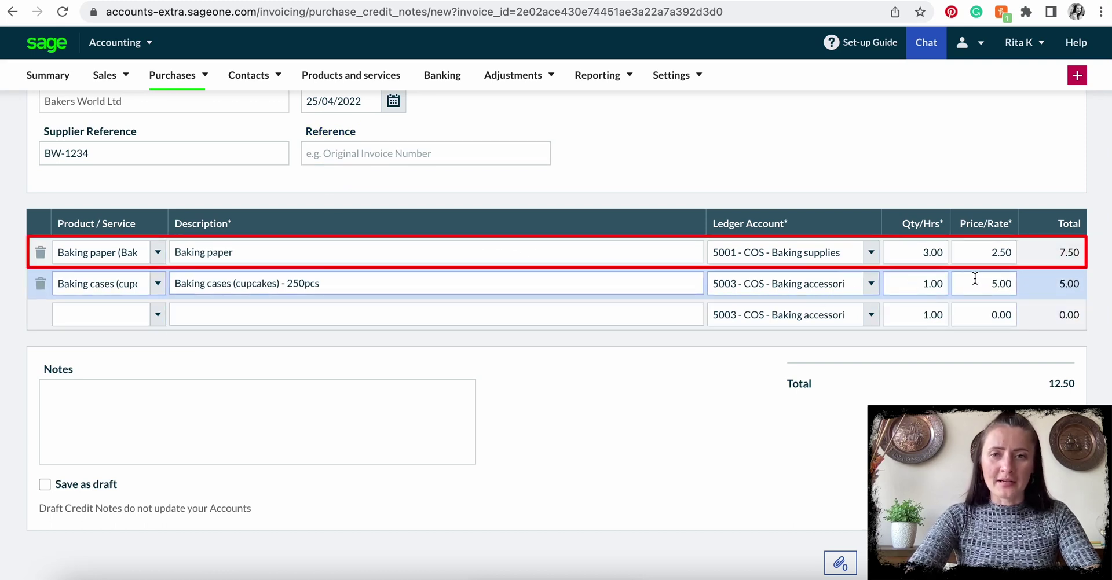
Remove the Baking paper line, note 'Missed from order (not received)', and save the £5.00 credit note
{"action": "left_click", "coordinate": [41, 252]}
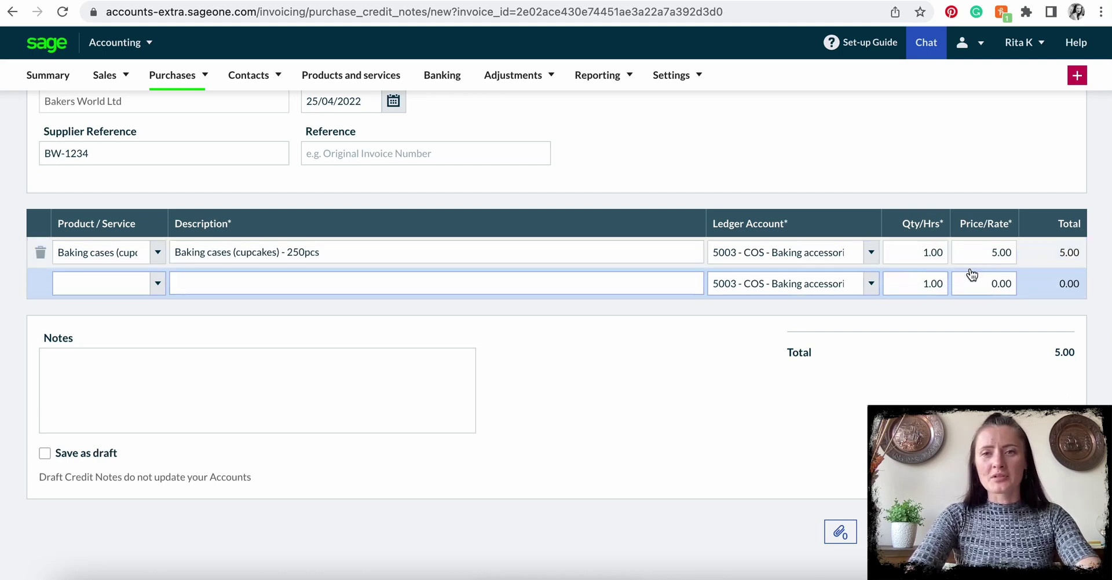
{"action": "left_click", "coordinate": [201, 393]}
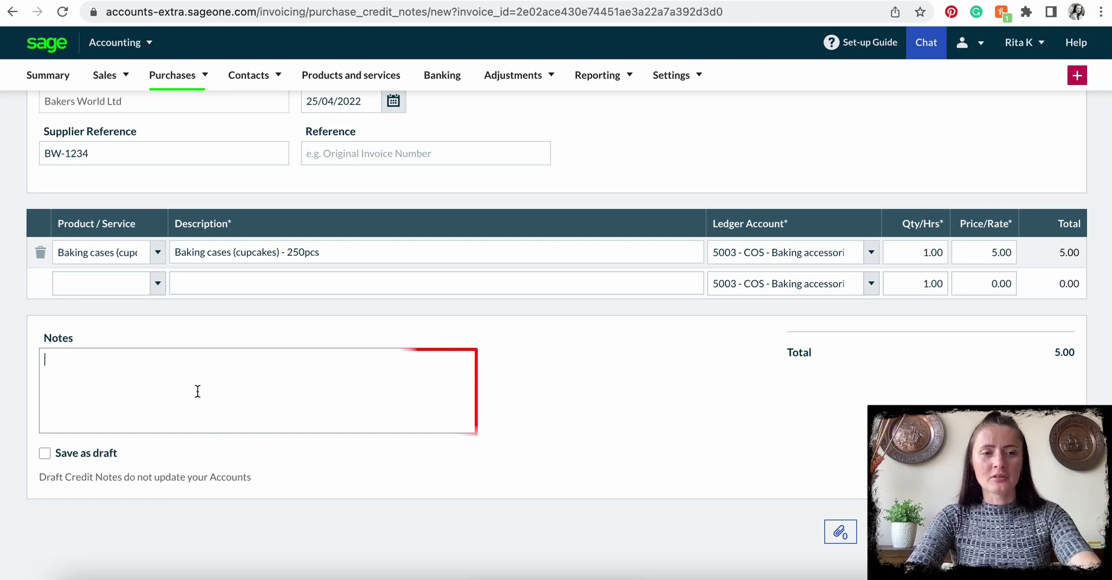
{"action": "type", "text": "Missed"}
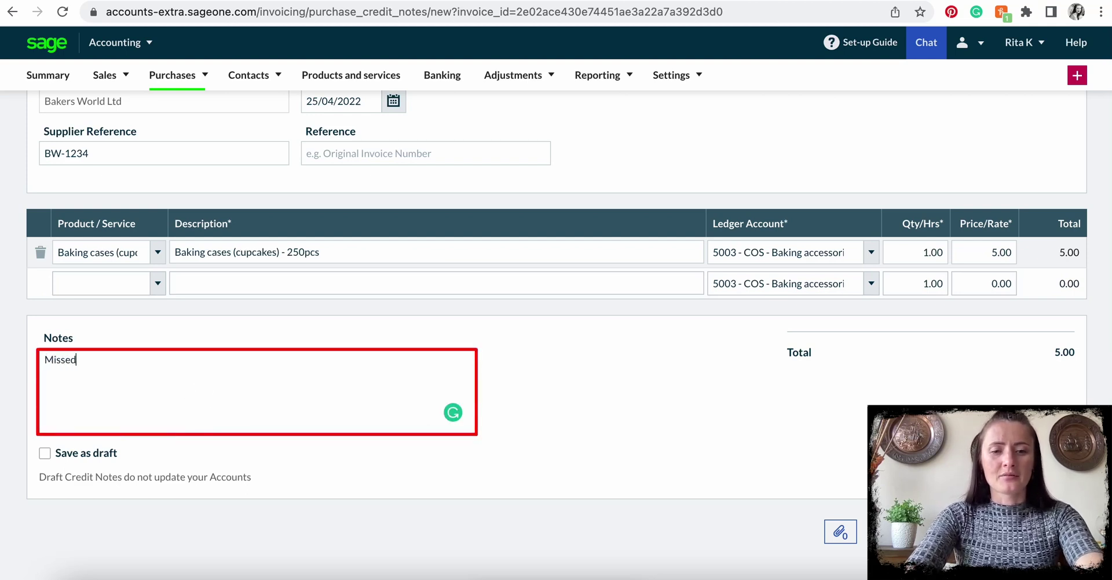
{"action": "type", "text": " from order "}
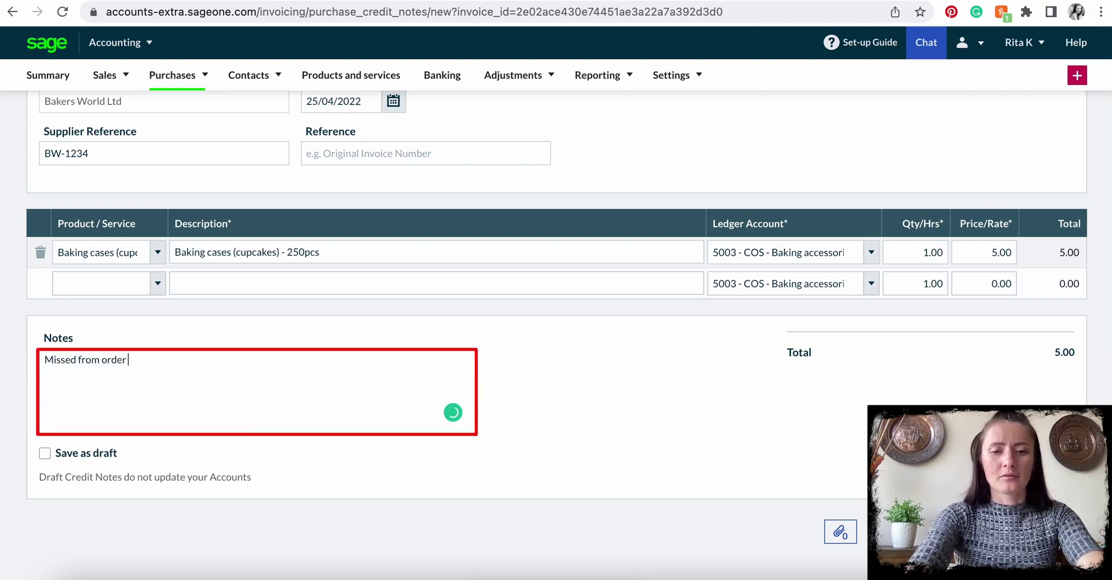
{"action": "type", "text": "(not received)"}
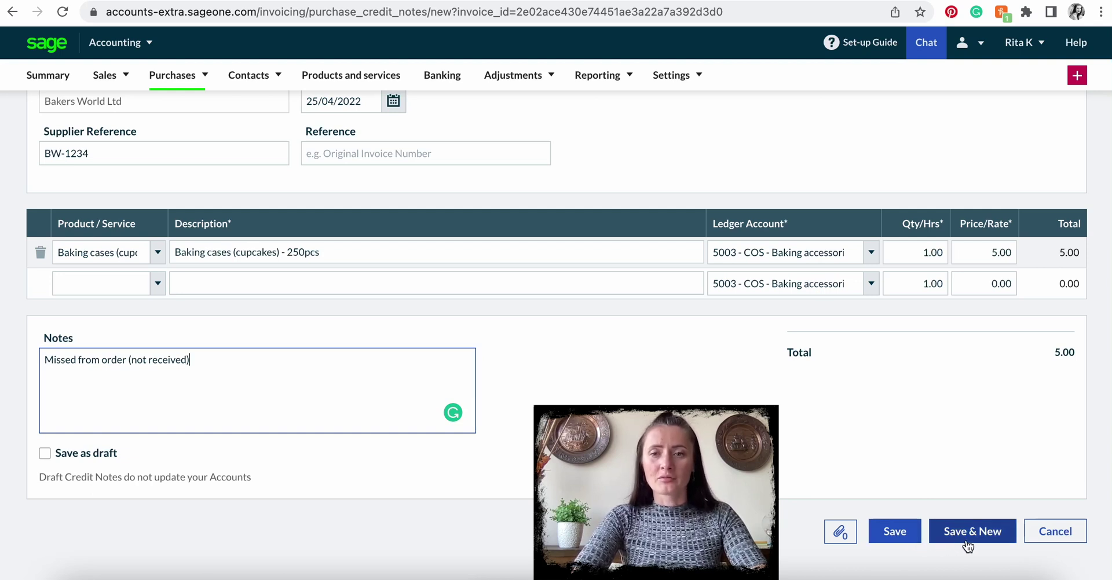
{"action": "left_click", "coordinate": [900, 534]}
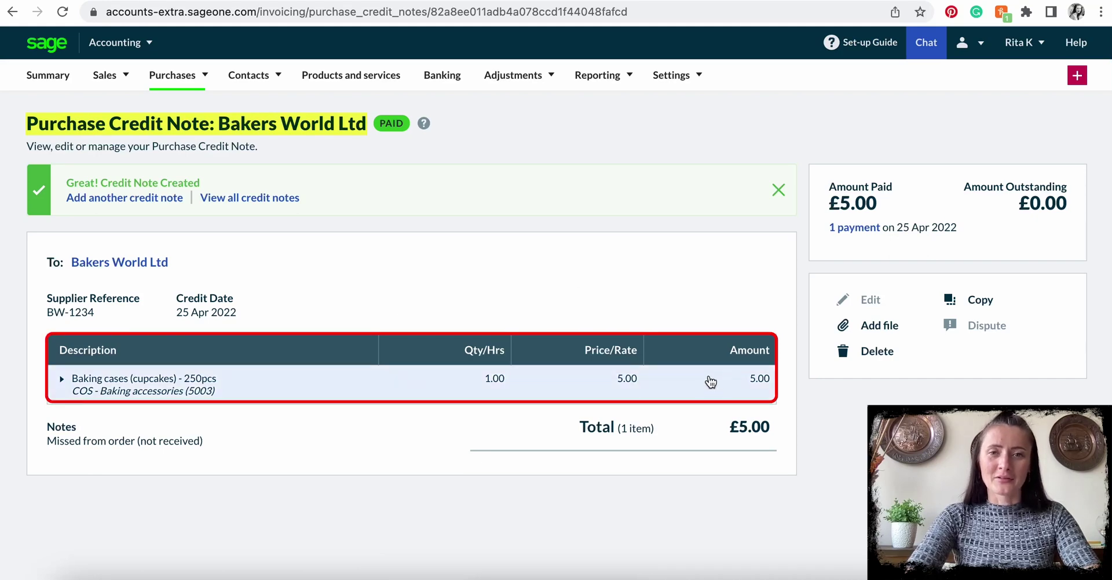
Review the credit note's £5.00 allocation against the 22/04/2022 invoice
{"action": "left_click", "coordinate": [849, 230]}
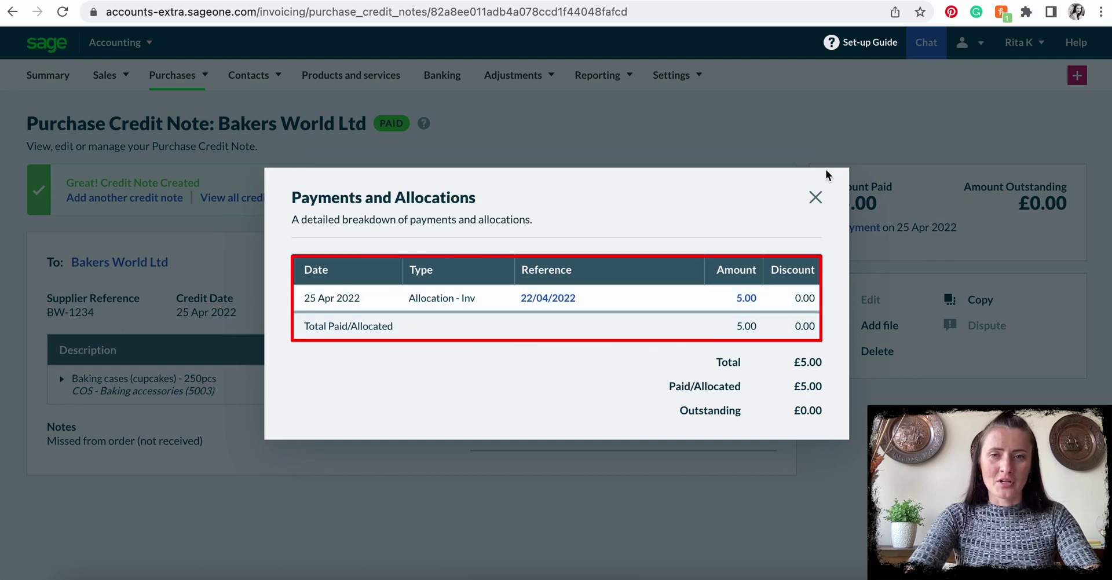
{"action": "left_click", "coordinate": [815, 197]}
{"action": "mouse_move", "coordinate": [176, 87]}
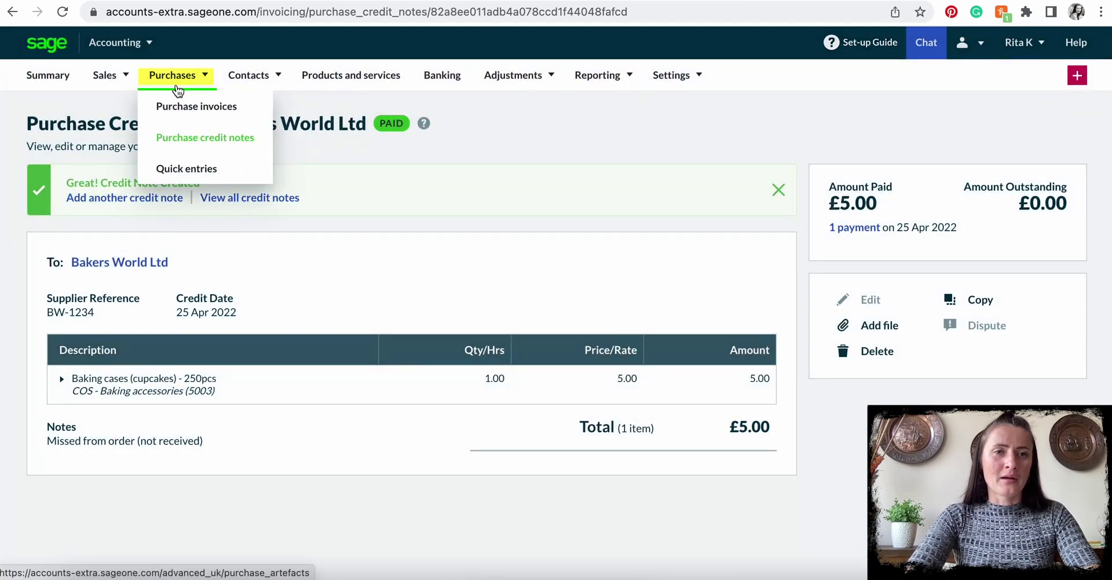
Check the Bakers World Ltd invoice's payments and allocations breakdown from the purchase invoices list
{"action": "left_click", "coordinate": [185, 109]}
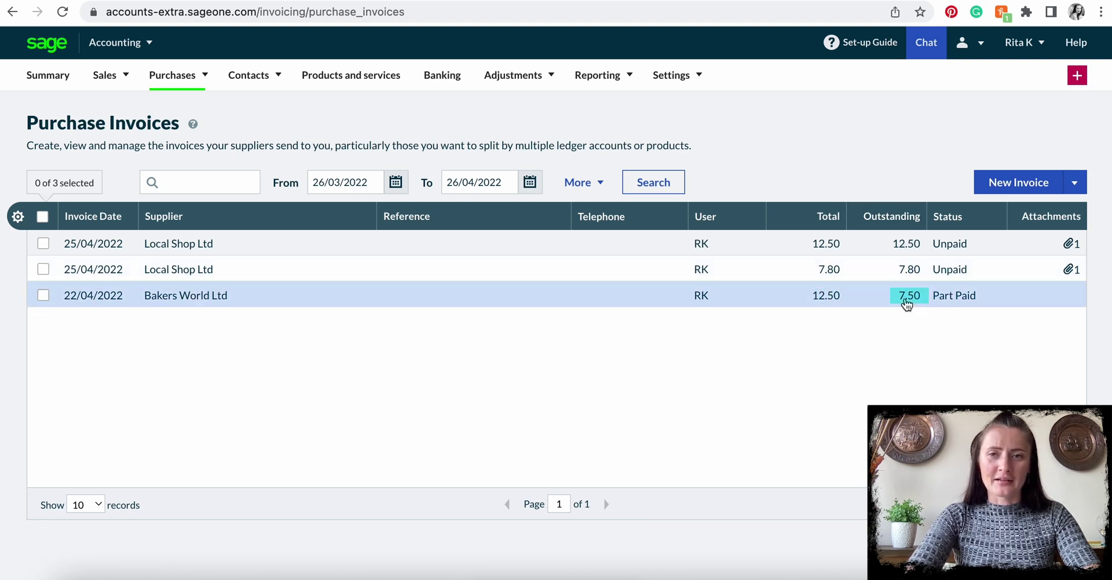
{"action": "left_click", "coordinate": [520, 295]}
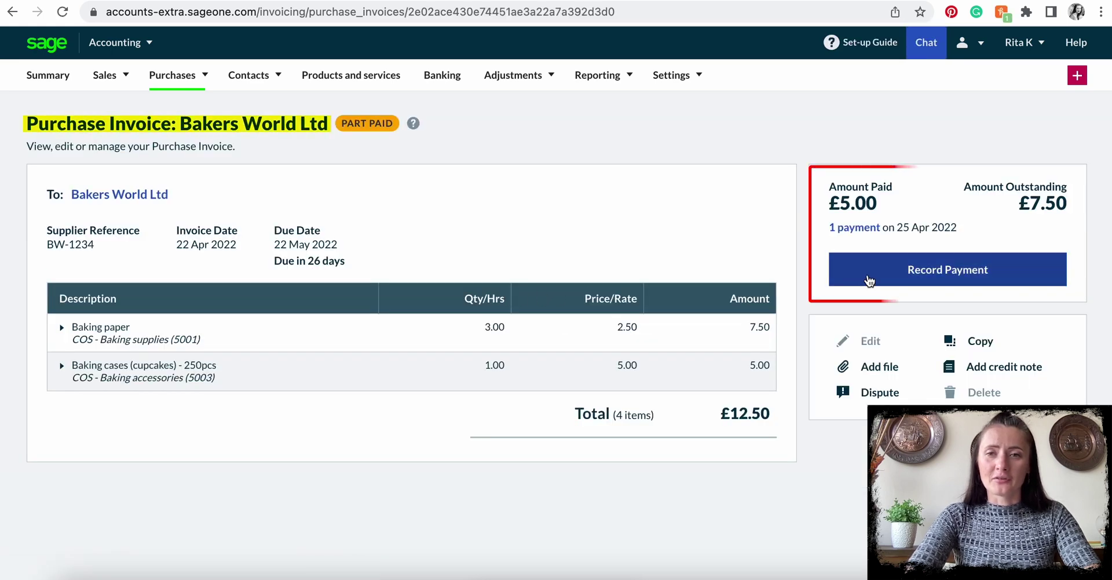
{"action": "left_click", "coordinate": [849, 232]}
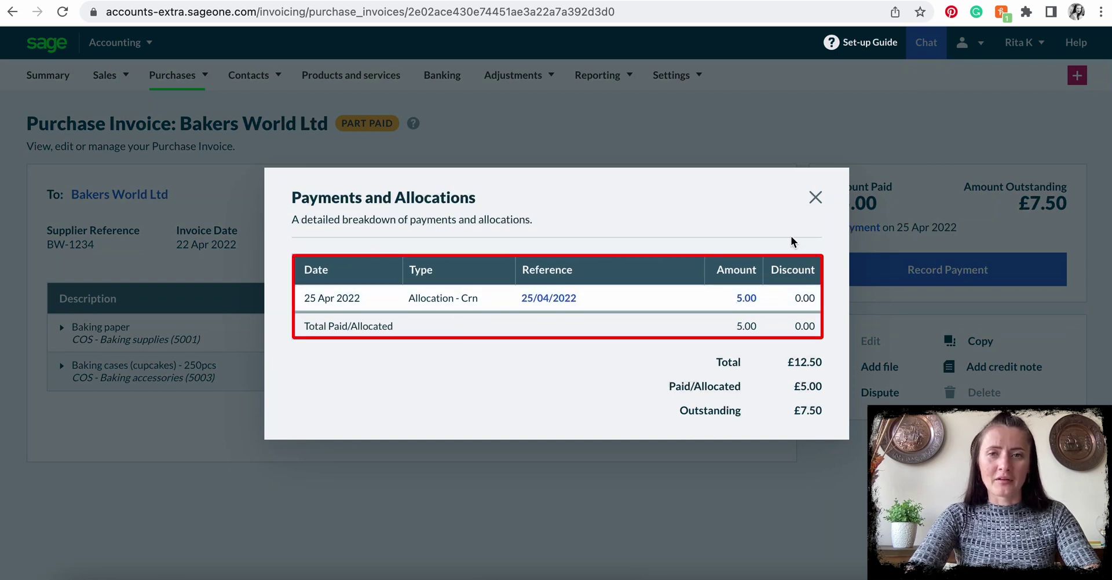
{"action": "left_click", "coordinate": [816, 198]}
{"action": "mouse_move", "coordinate": [164, 87]}
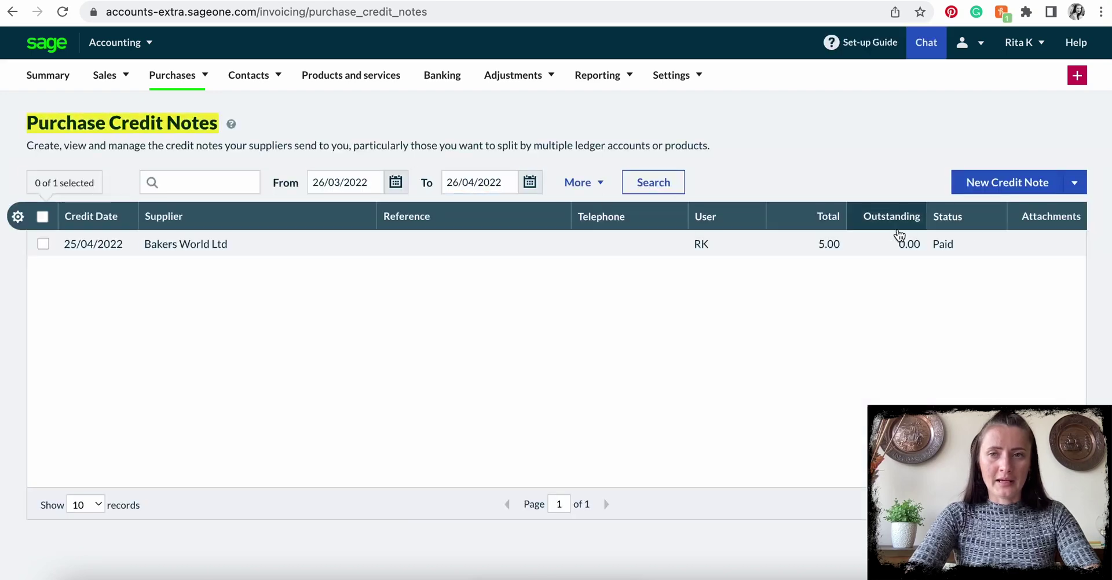
Start a Local Shop Ltd credit note dated 25/04/2022 with reference LS-CrN123
{"action": "left_click", "coordinate": [1022, 189]}
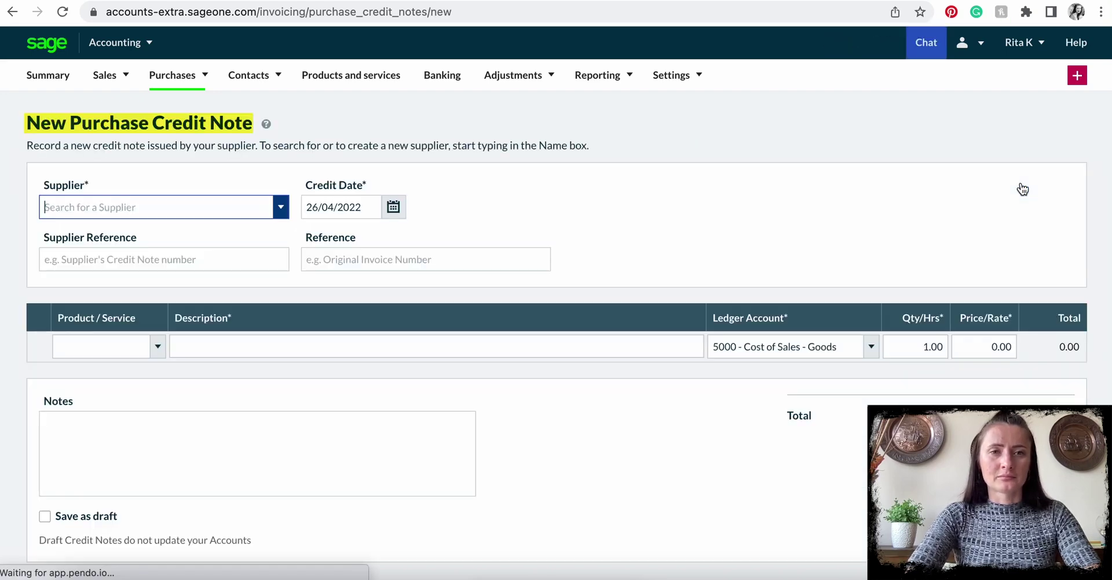
{"action": "left_click", "coordinate": [280, 215]}
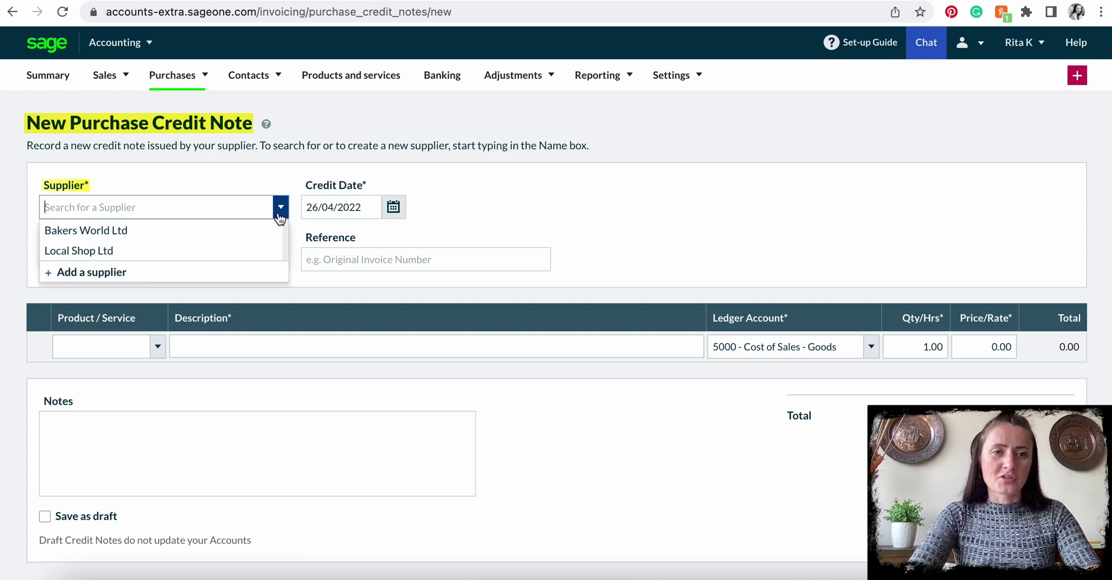
{"action": "left_click", "coordinate": [226, 252]}
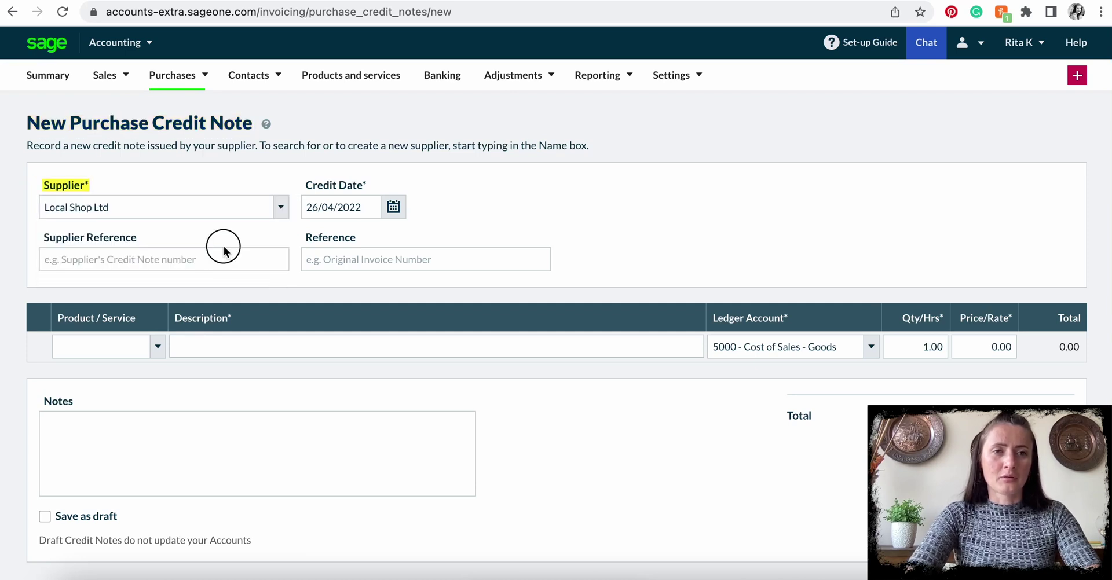
{"action": "left_click", "coordinate": [394, 210]}
{"action": "left_click", "coordinate": [325, 422]}
{"action": "left_click", "coordinate": [183, 257]}
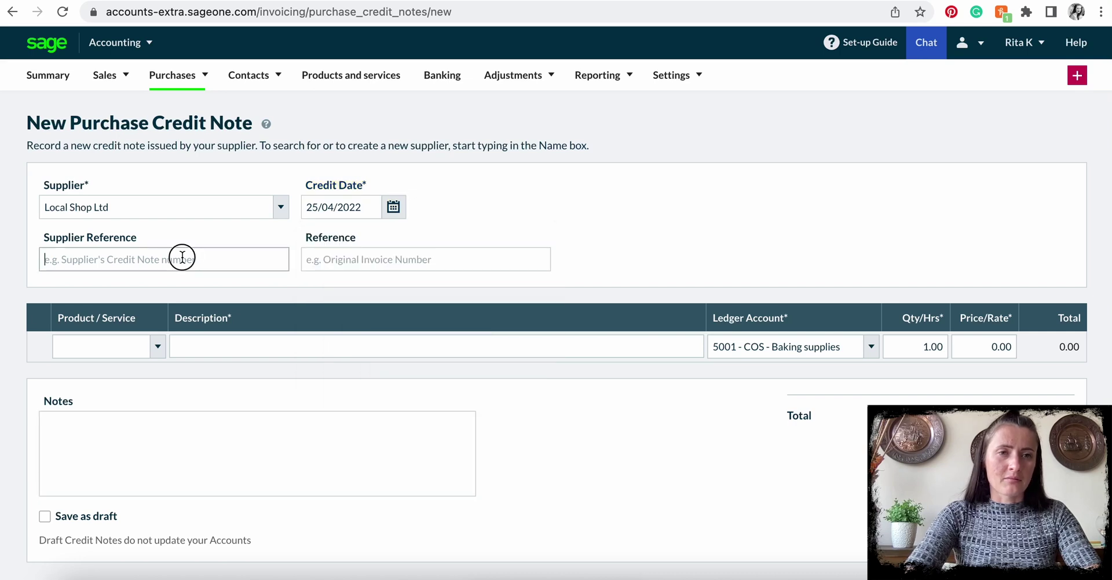
{"action": "left_click", "coordinate": [182, 257]}
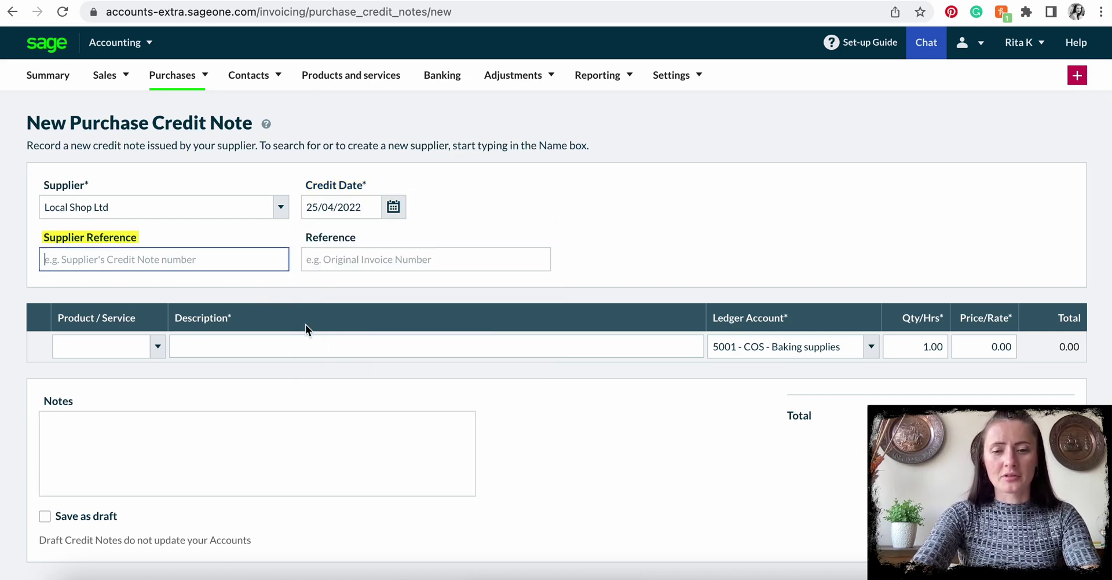
{"action": "type", "text": "LS"}
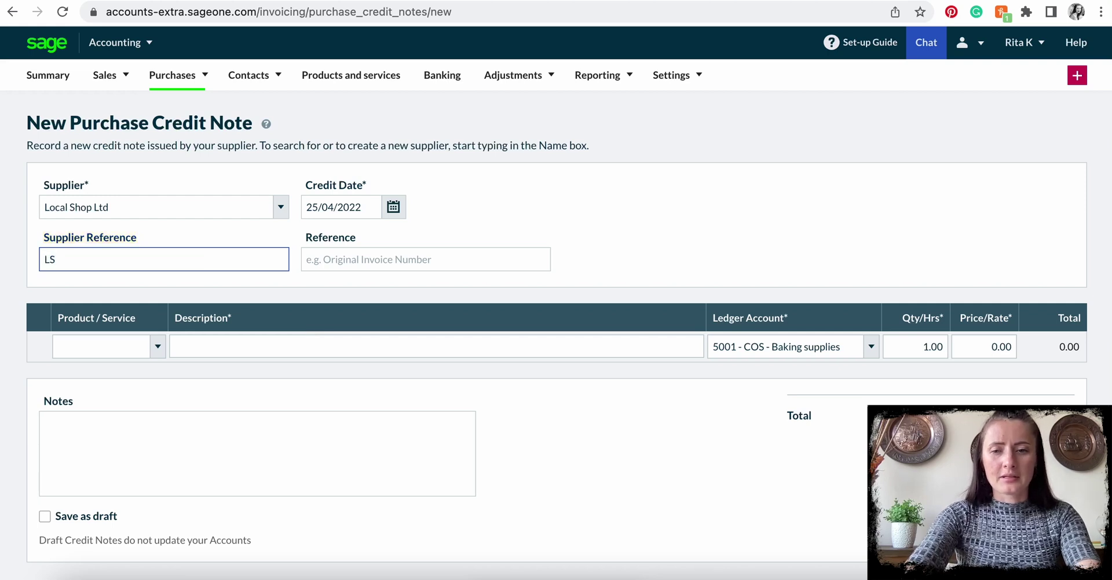
{"action": "type", "text": "-CrN123"}
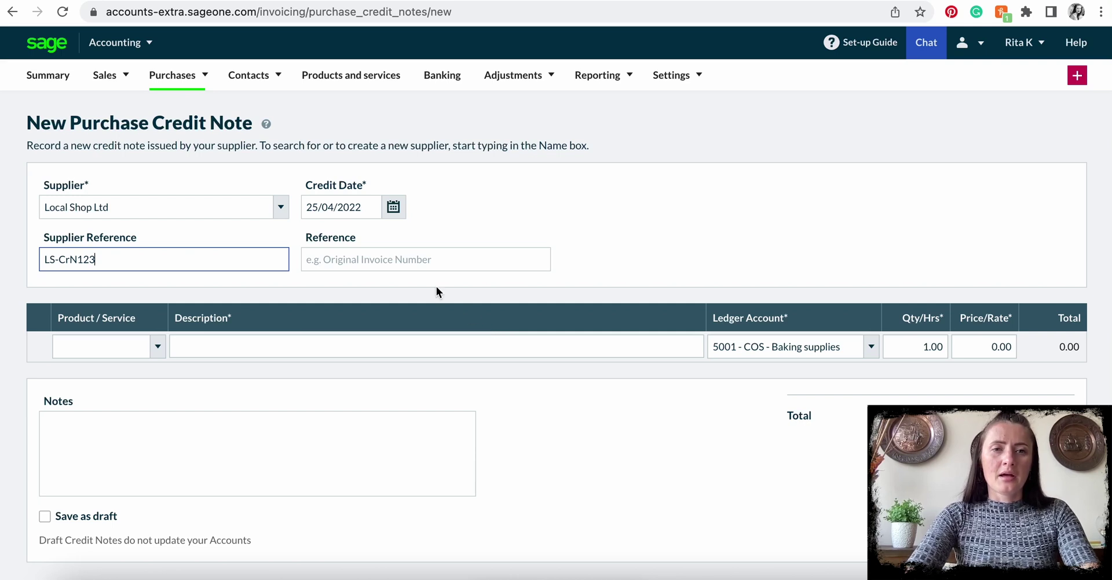
Add a Baking paper line at 2.50 and save the credit note
{"action": "scroll", "coordinate": [409, 282], "scroll_direction": "down", "scroll_amount": 2}
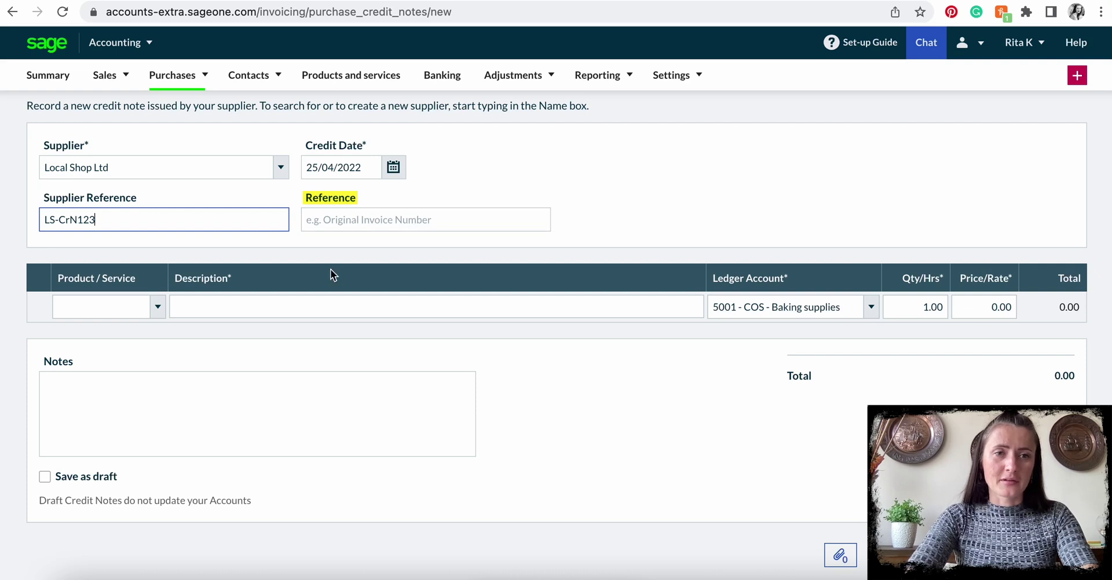
{"action": "left_click", "coordinate": [157, 308]}
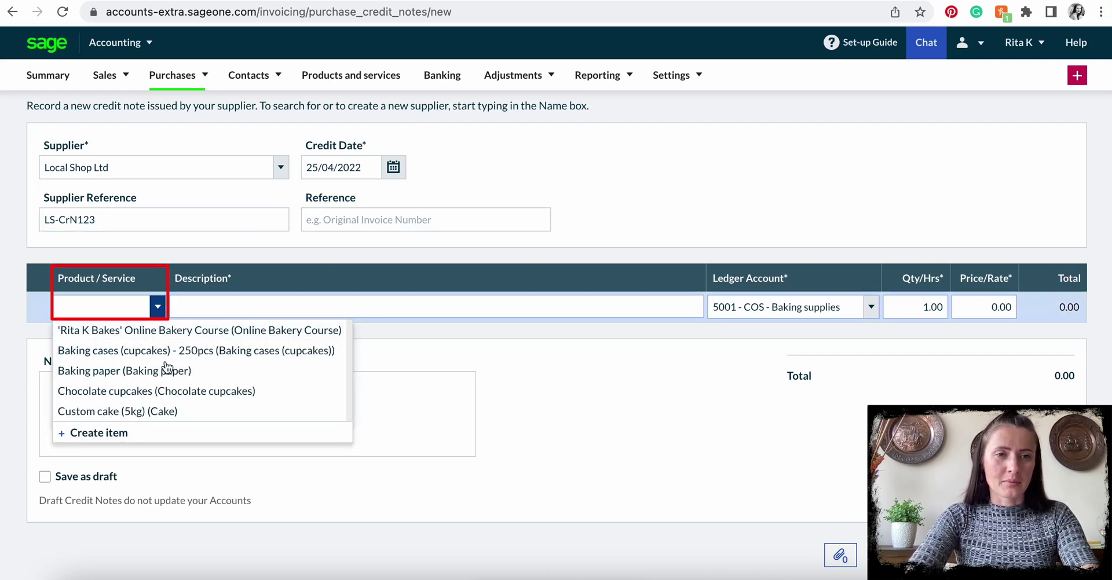
{"action": "left_click", "coordinate": [142, 371]}
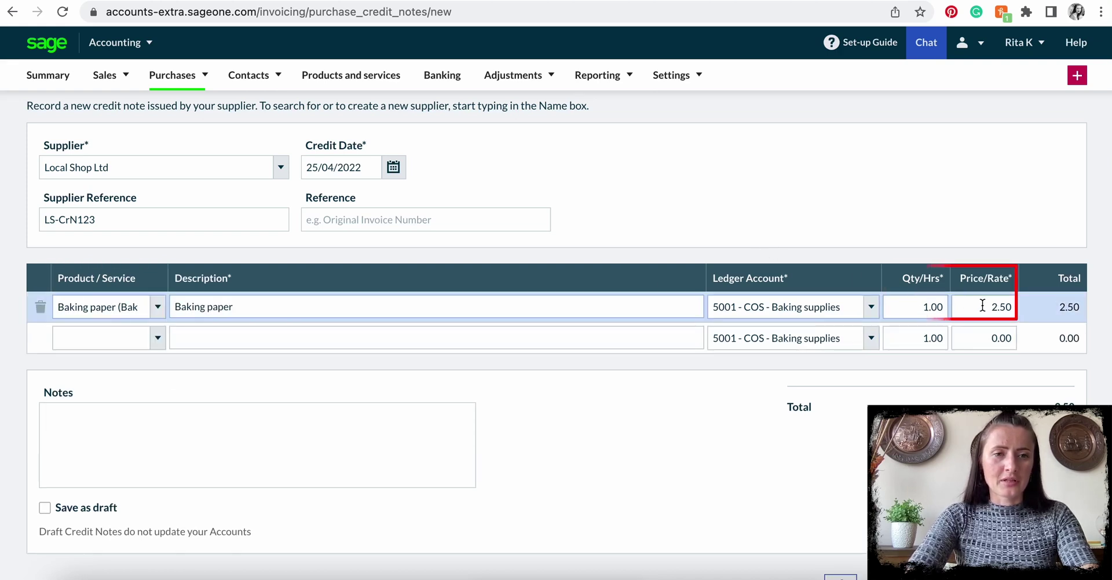
{"action": "scroll", "coordinate": [954, 497], "scroll_direction": "down", "scroll_amount": 2}
{"action": "left_click", "coordinate": [894, 478]}
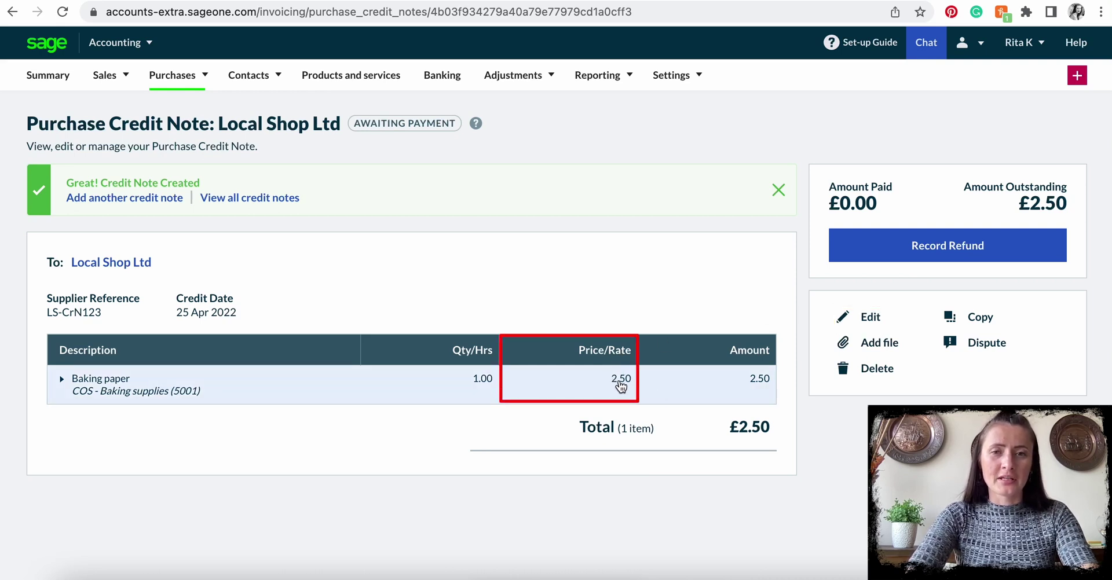
Change the Local Shop Ltd credit note's Baking paper price from 2.50 to 2.60 and save
{"action": "left_click", "coordinate": [869, 317]}
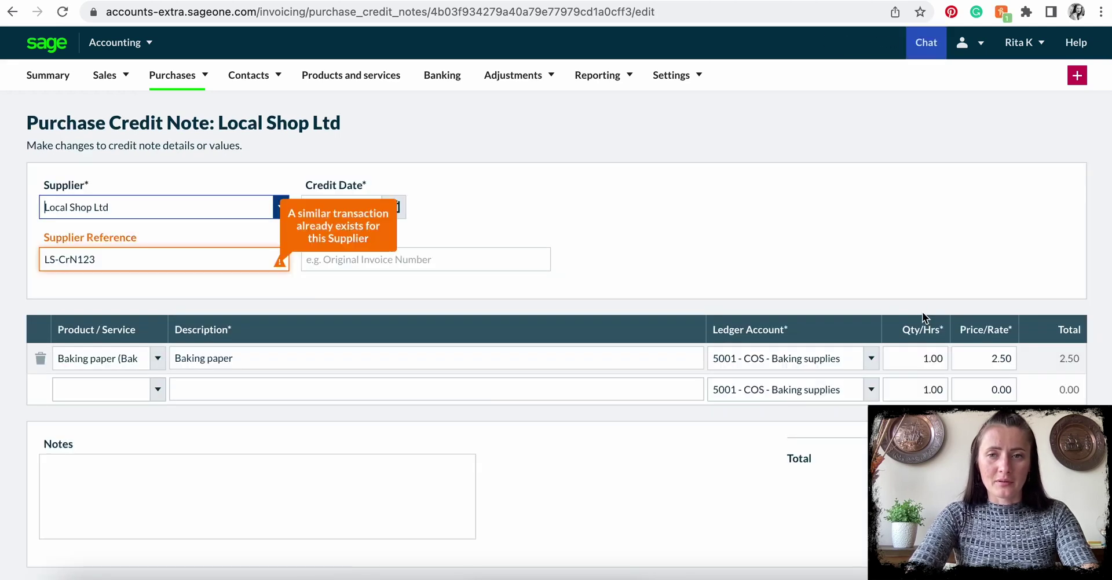
{"action": "left_click_drag", "start_coordinate": [986, 358], "coordinate": [1014, 359]}
{"action": "type", "text": "2"}
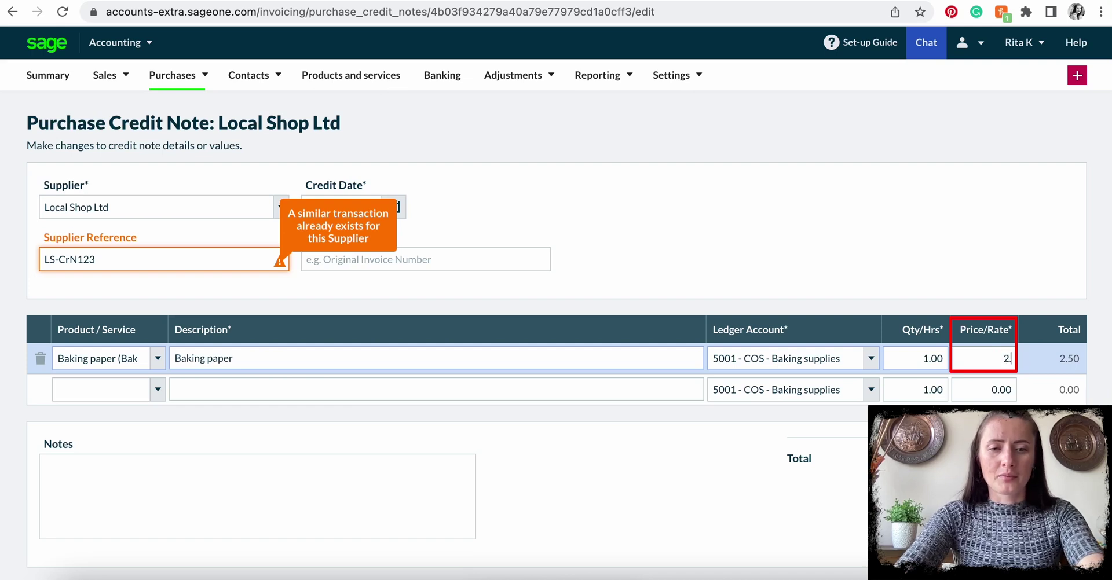
{"action": "type", "text": ".60"}
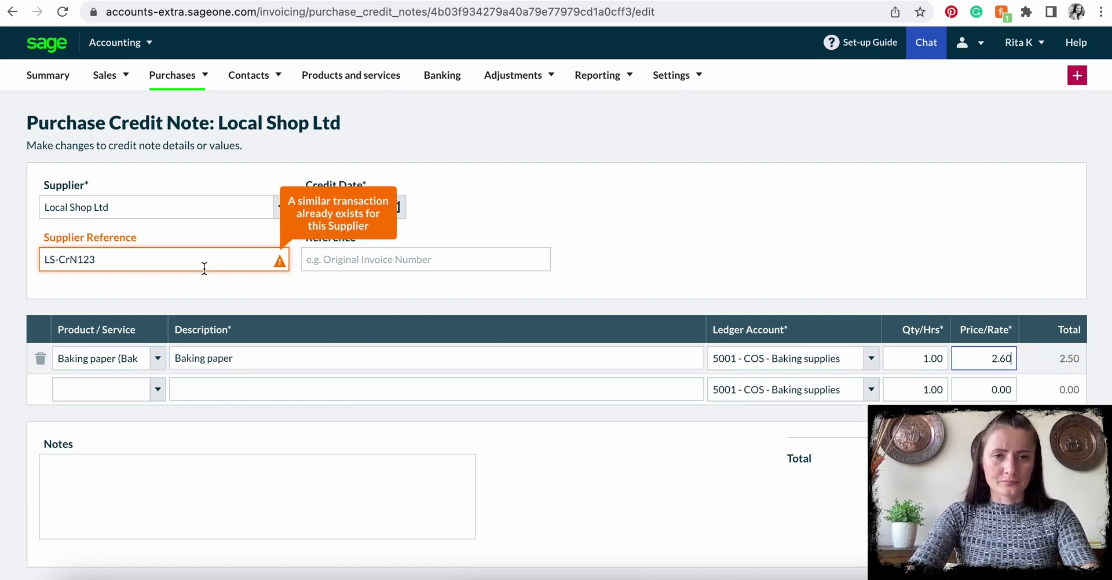
{"action": "scroll", "coordinate": [927, 492], "scroll_direction": "down", "scroll_amount": 3}
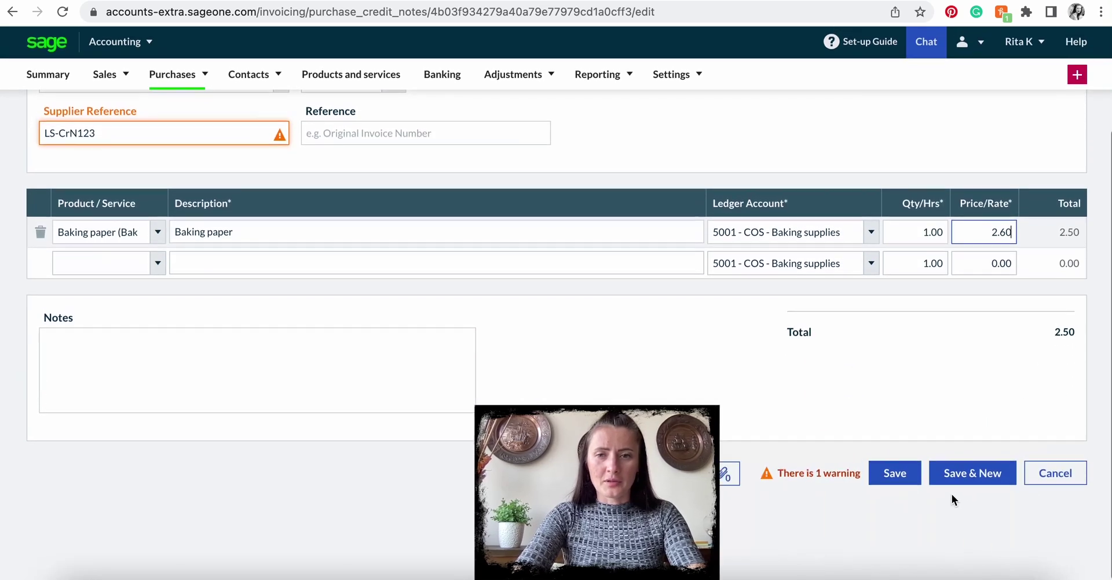
{"action": "left_click", "coordinate": [904, 478]}
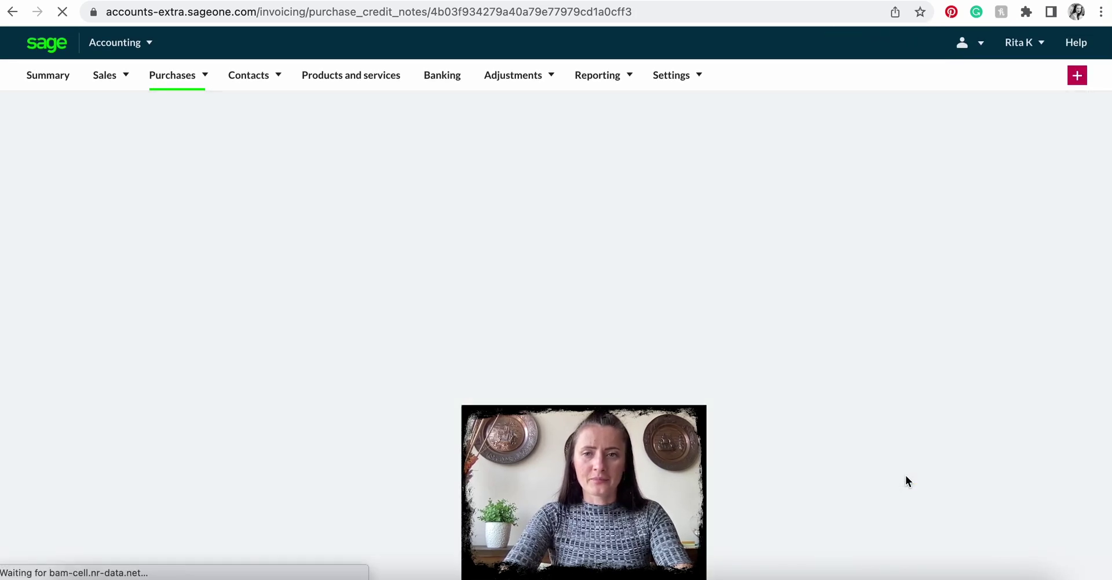